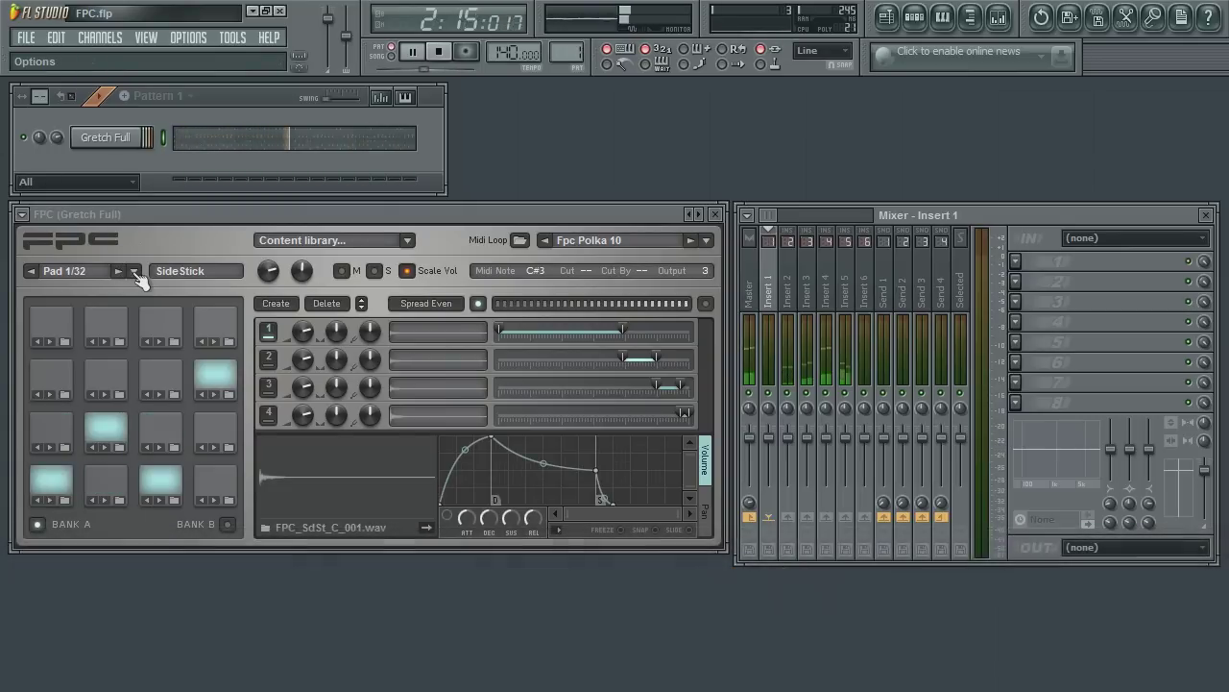
Select pad 6, Snare 2, from the FPC Bank A pad list for editing.
click(134, 272)
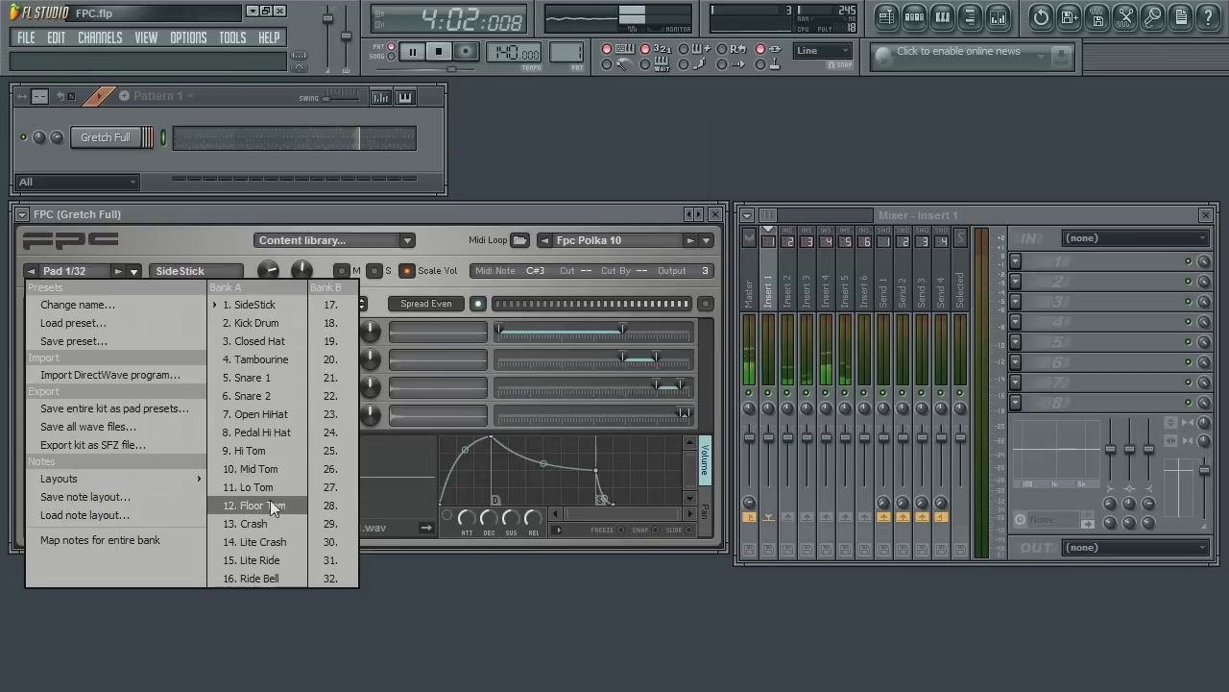
click(263, 396)
click(377, 269)
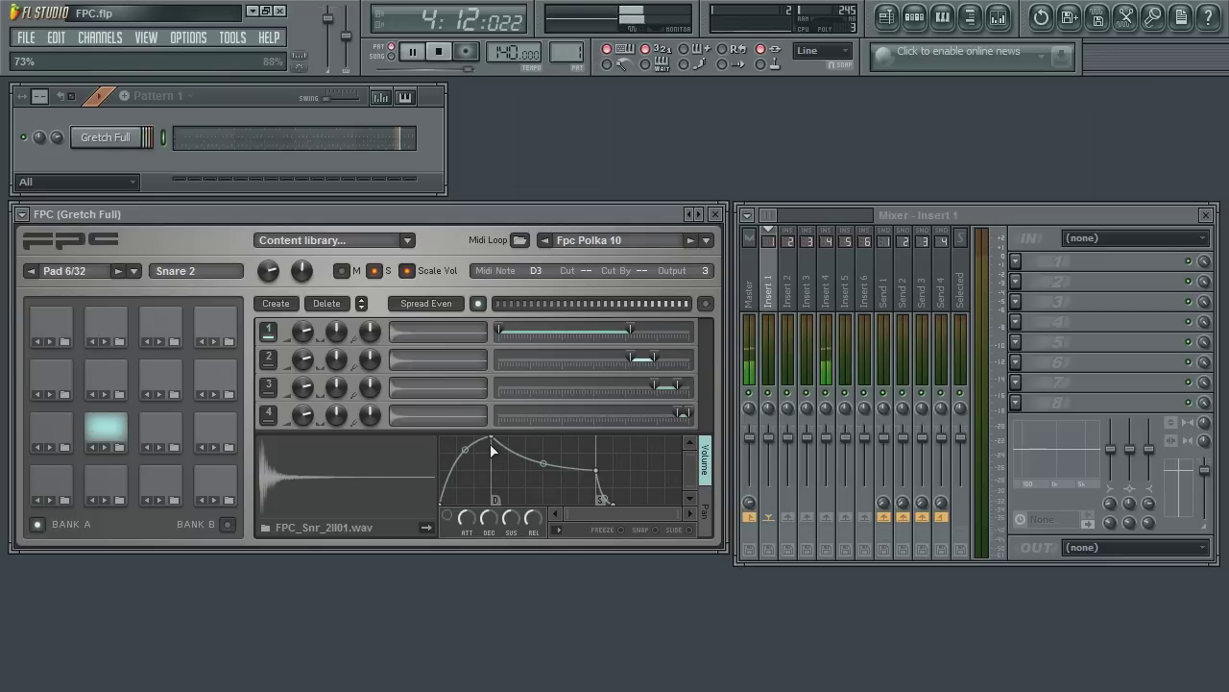
Enable the Snare 2 volume envelope and drag its ATT knob down.
click(450, 517)
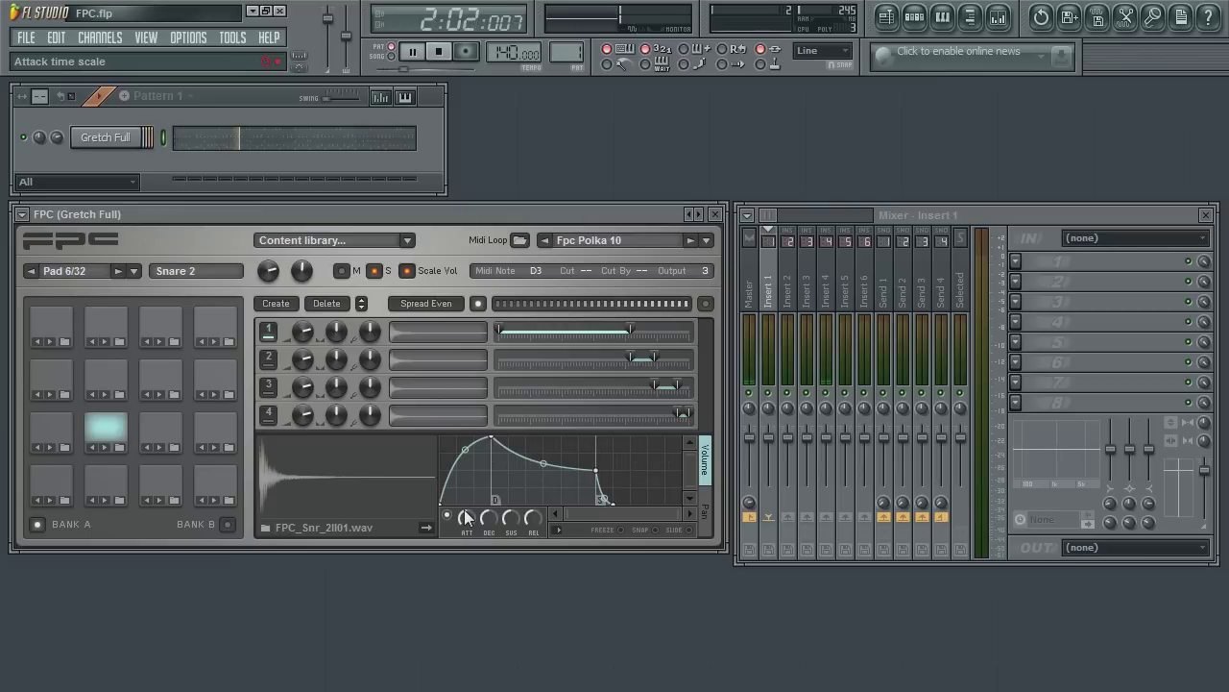
drag(466, 518, 432, 621)
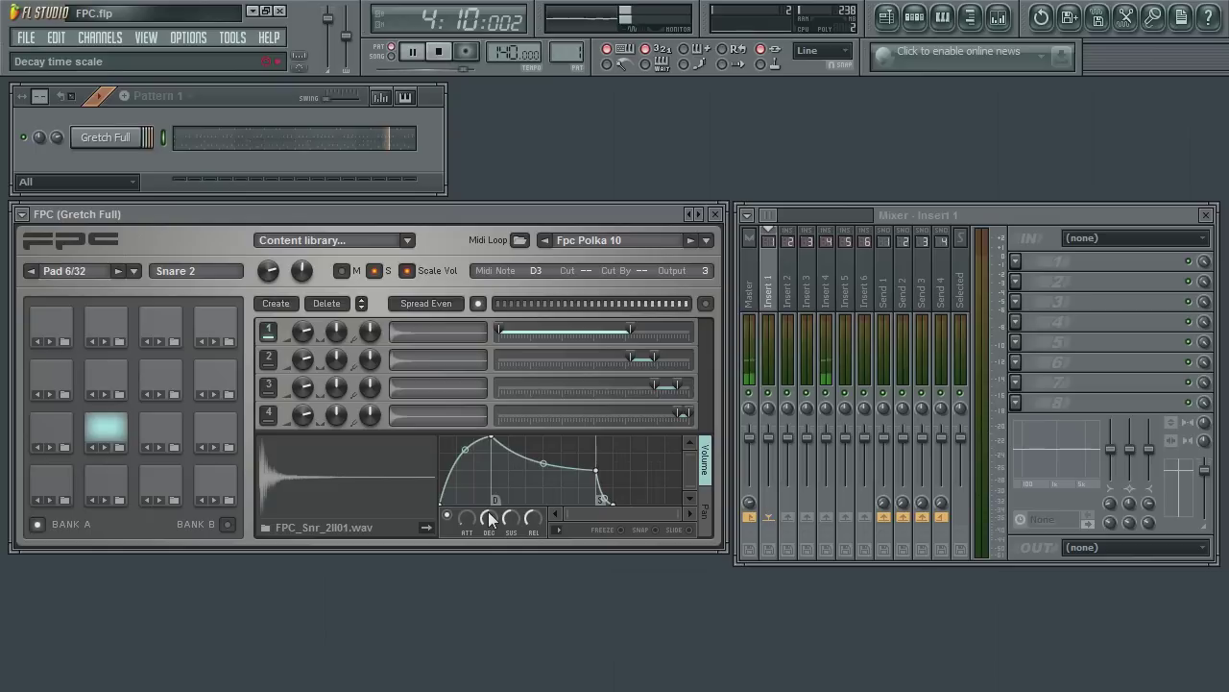
Lengthen DEC slightly, lower SUS a little, and raise REL to about 183%.
drag(490, 519, 535, 519)
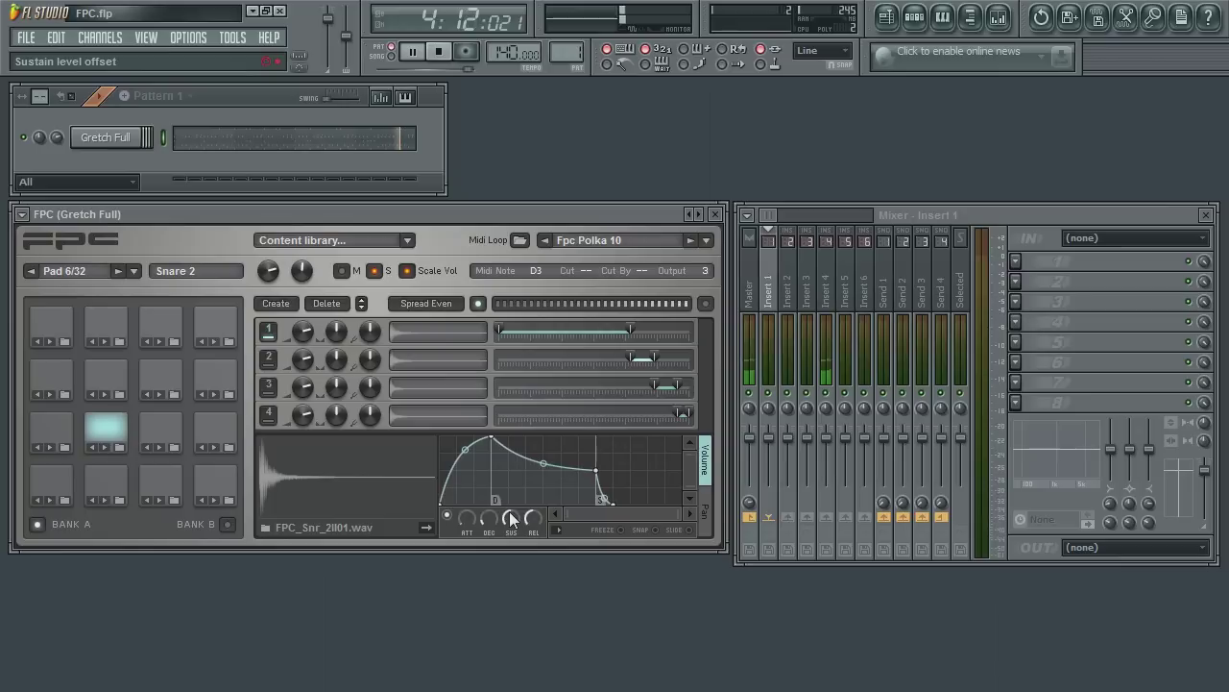
drag(510, 518, 504, 543)
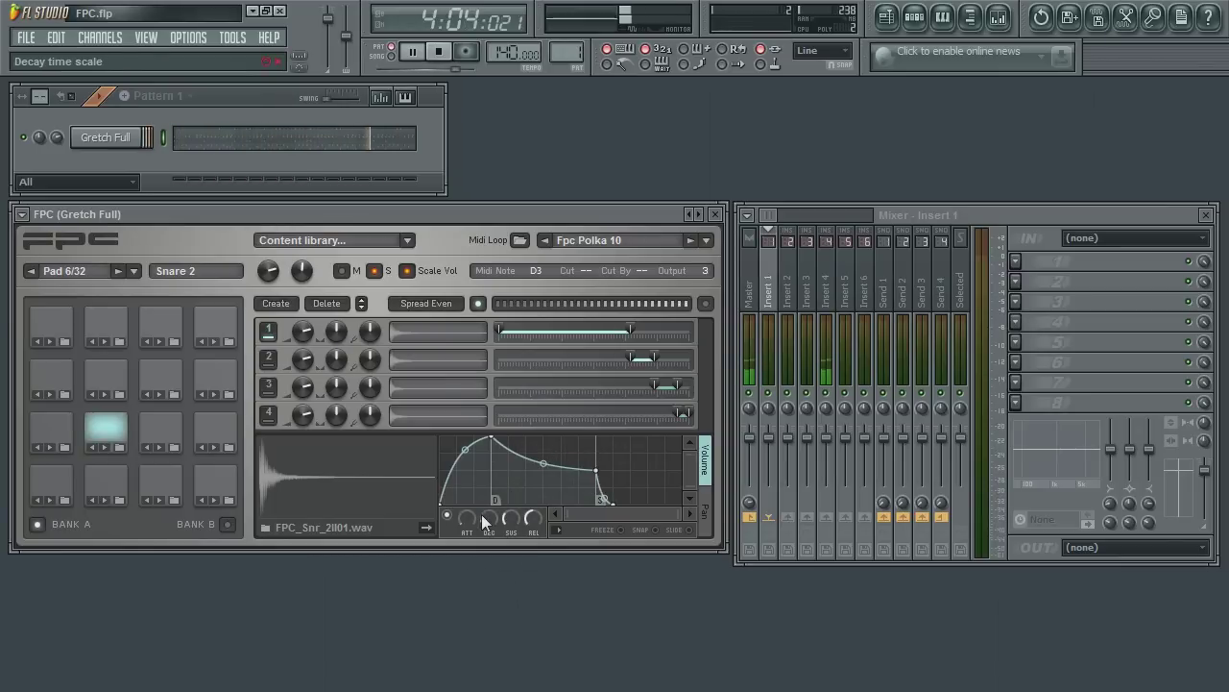
drag(481, 514, 500, 519)
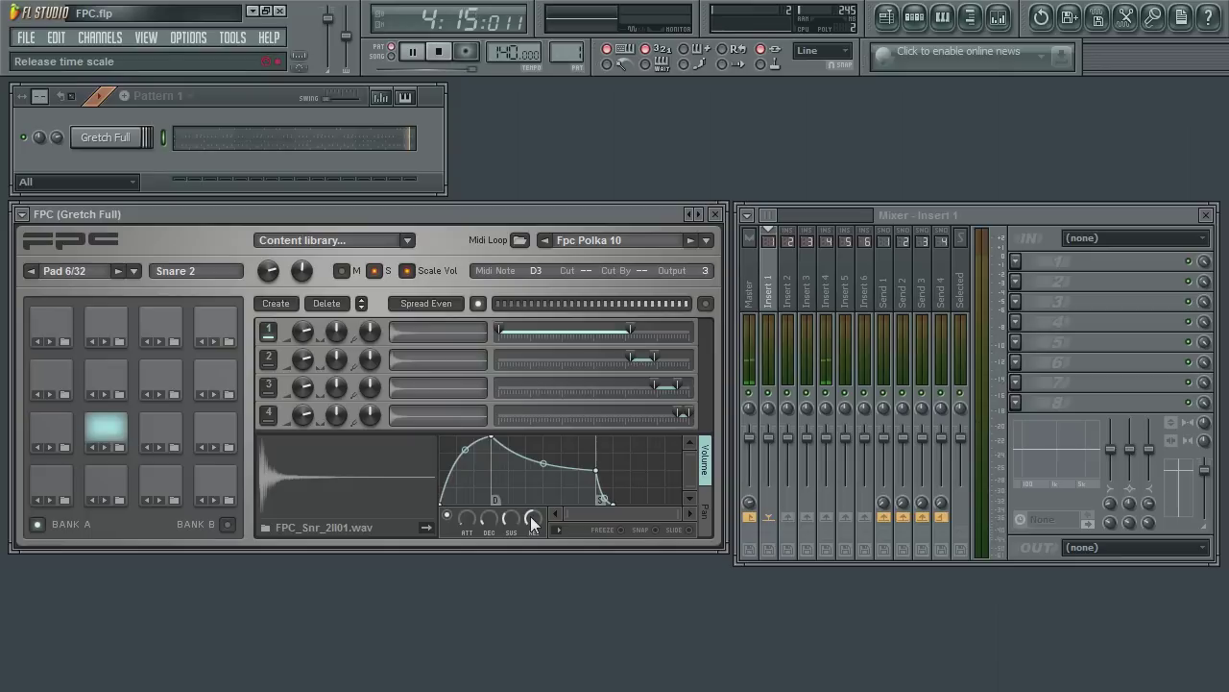
drag(533, 520, 531, 347)
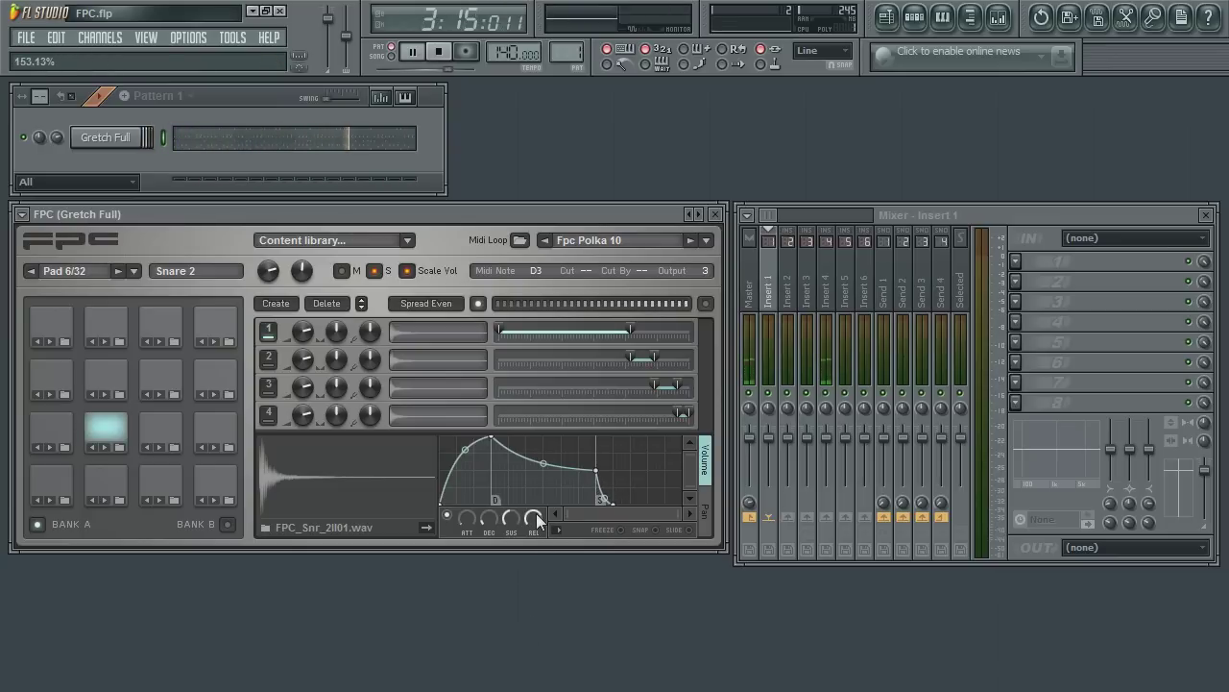
Switch to the Pan envelope, stop playback, and select pad 15, Lite Ride.
click(707, 511)
click(442, 52)
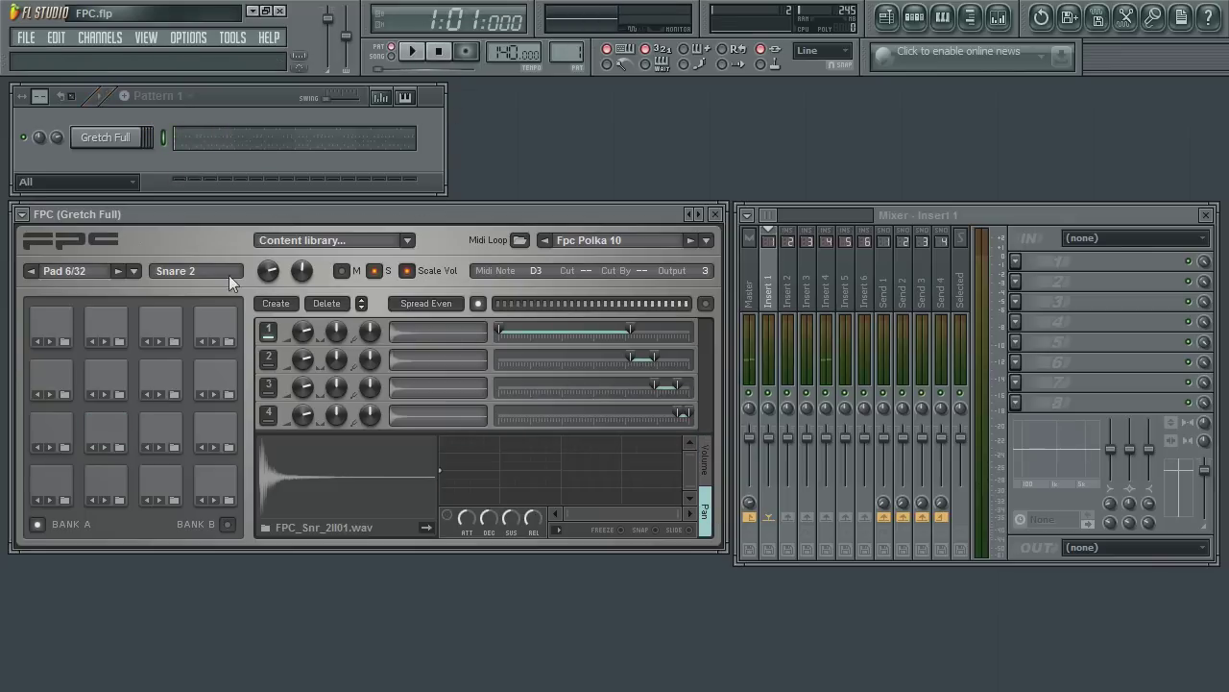
click(168, 334)
Audition Lite Ride and add a second pan point just after the start.
click(168, 334)
click(168, 334)
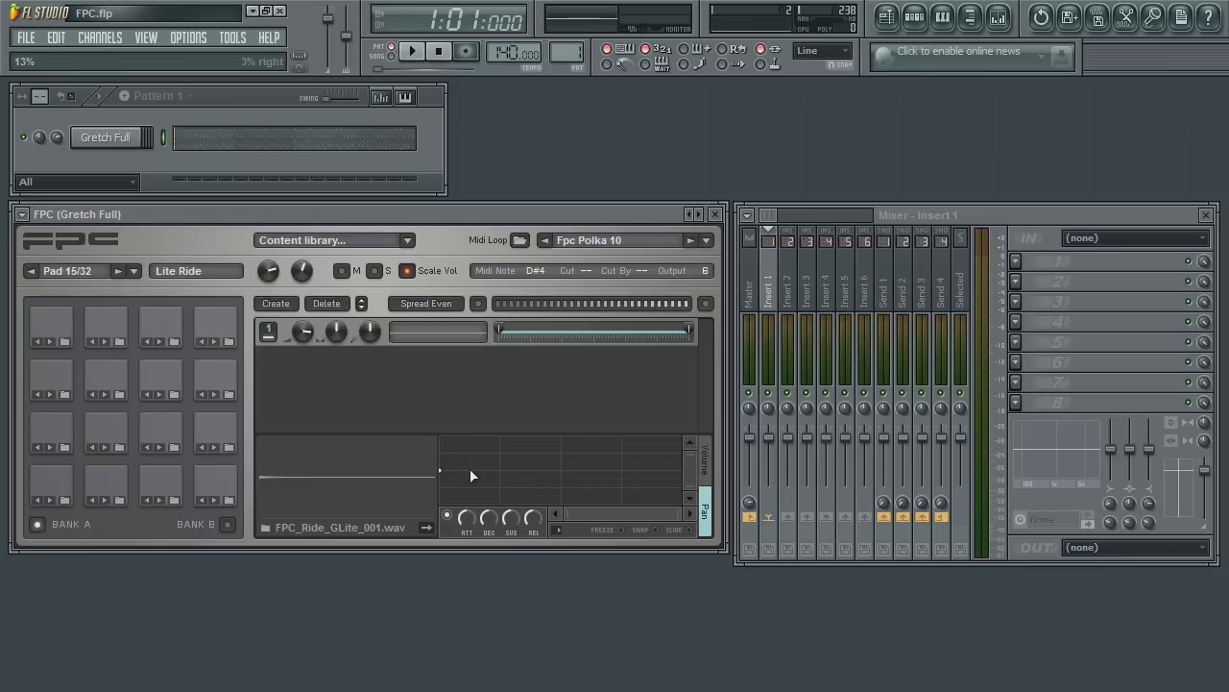
drag(490, 471, 497, 473)
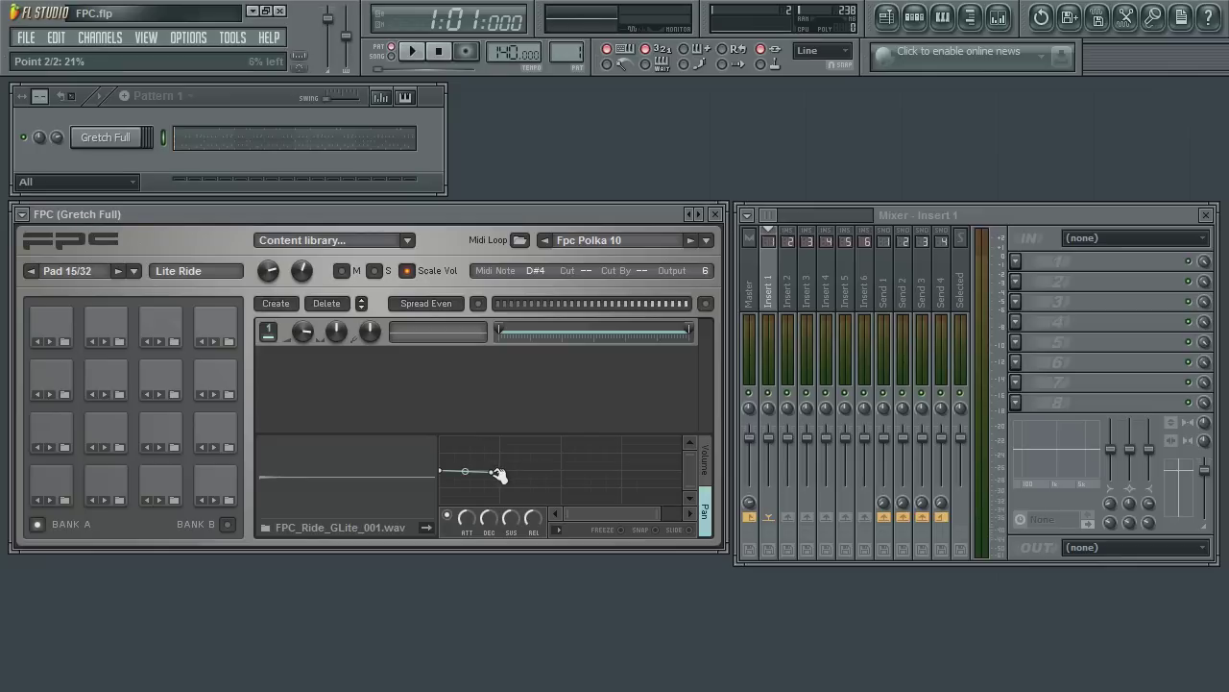
drag(495, 472, 504, 470)
Pan the start of the Lite Ride envelope hard right, auditioning before and after.
click(178, 331)
click(177, 332)
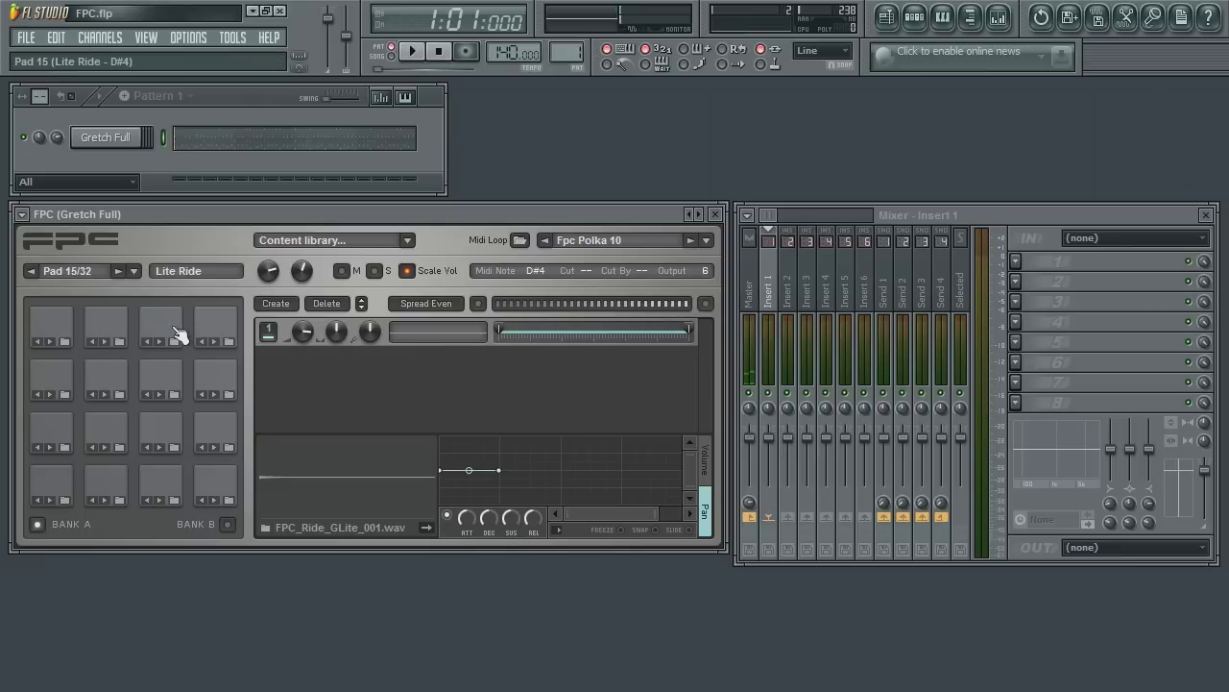
click(177, 332)
click(178, 332)
click(177, 331)
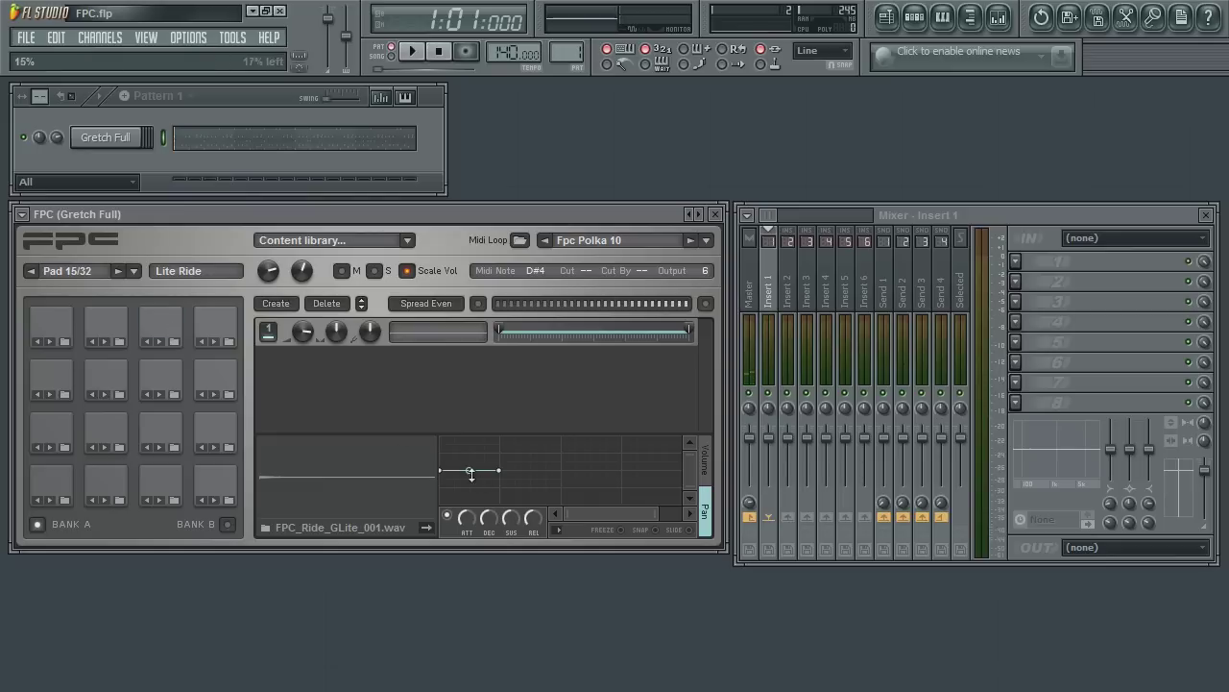
drag(447, 473, 445, 442)
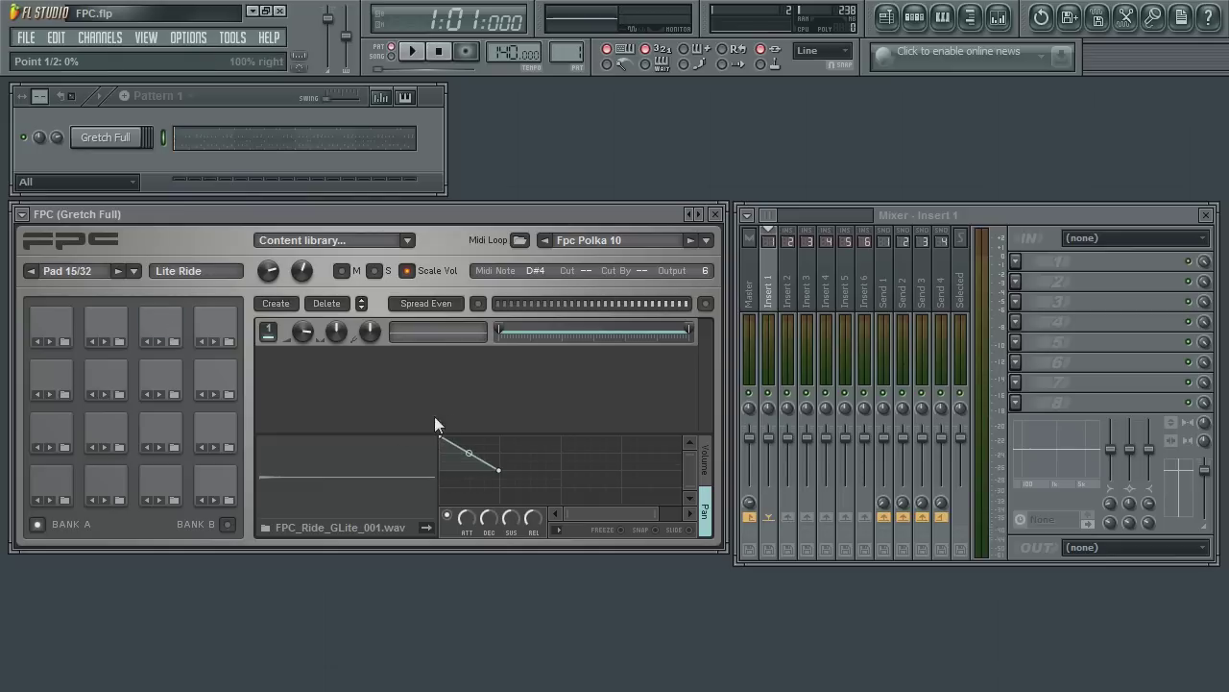
click(171, 329)
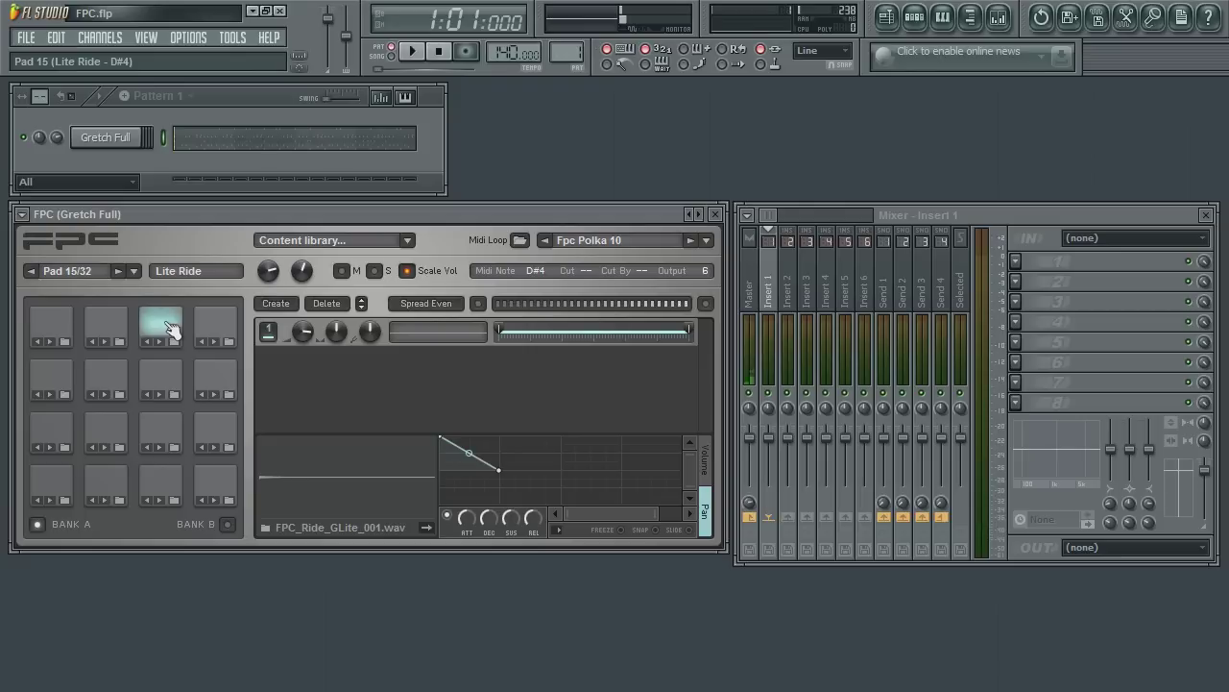
click(171, 330)
click(171, 329)
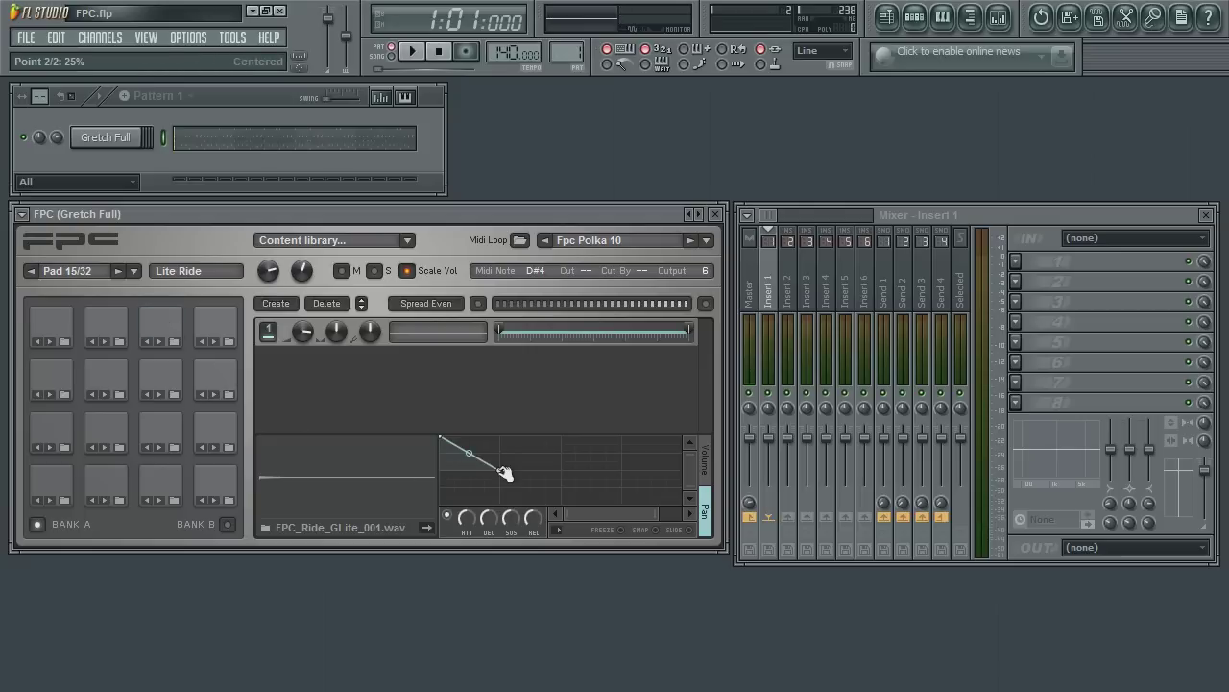
Stretch the end point later, pull point 2 down, and steepen the slope while auditioning.
drag(497, 469, 561, 469)
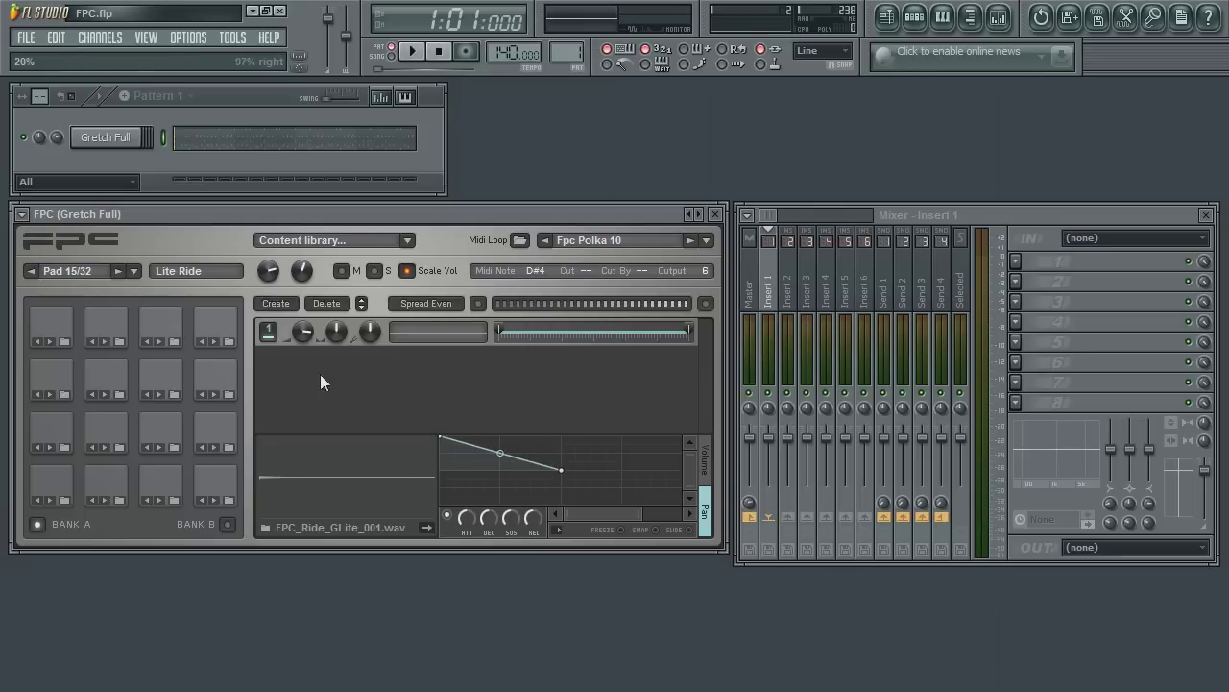
click(163, 327)
drag(566, 470, 509, 505)
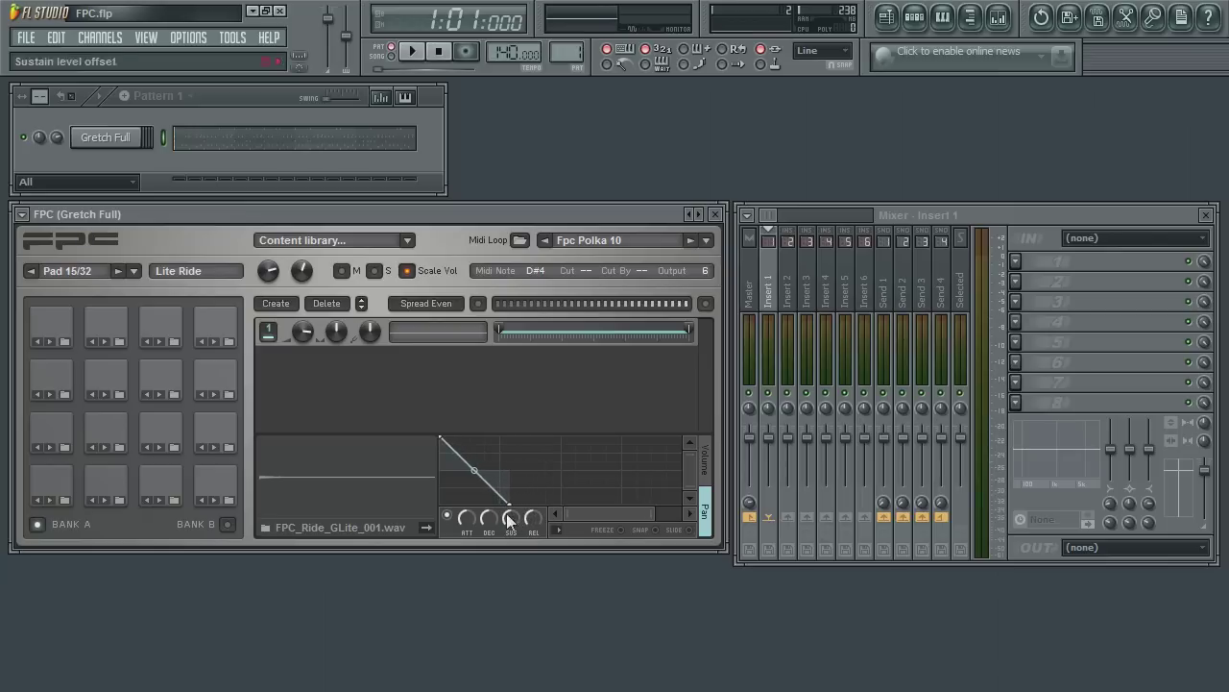
click(157, 328)
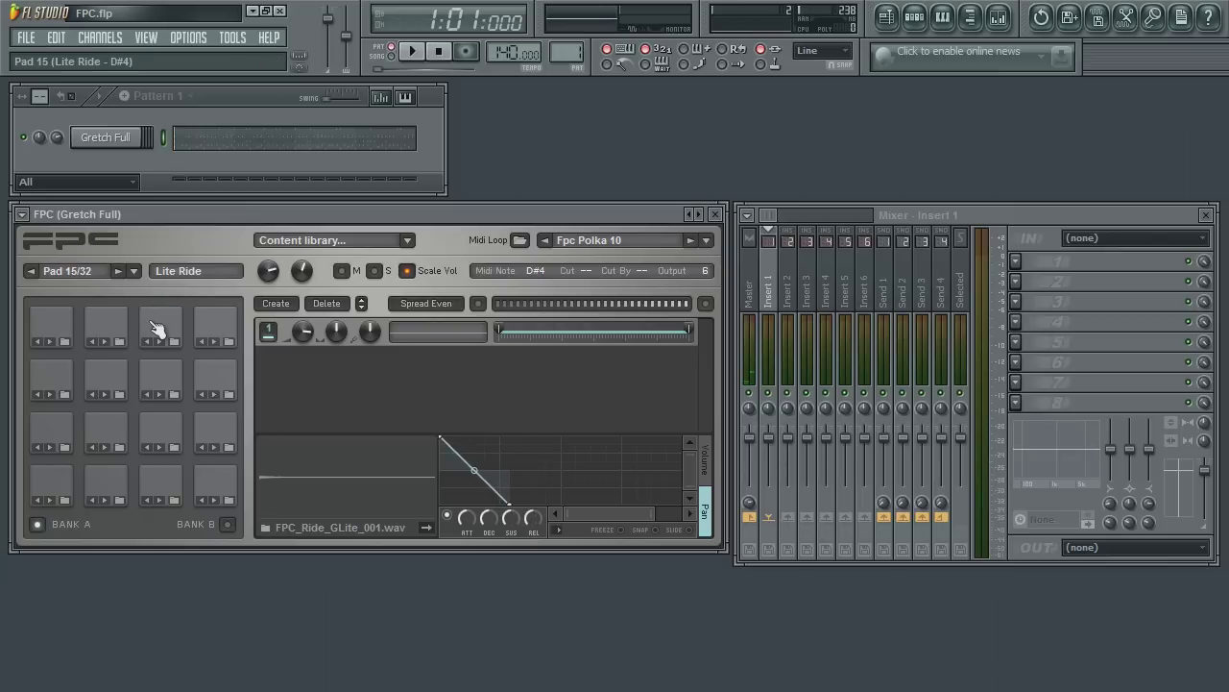
click(158, 329)
drag(516, 507, 499, 503)
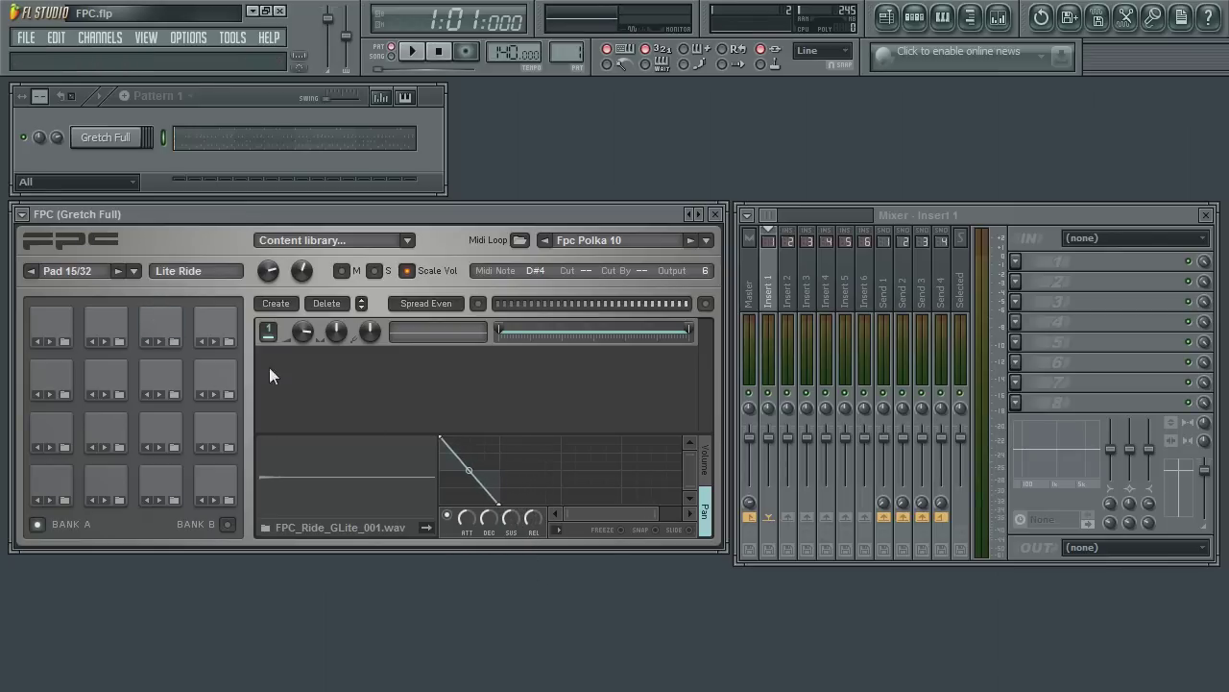
click(176, 329)
click(176, 329)
Shift a pan point left and raise two points into peaks, then audition Lite Ride.
drag(504, 507, 459, 504)
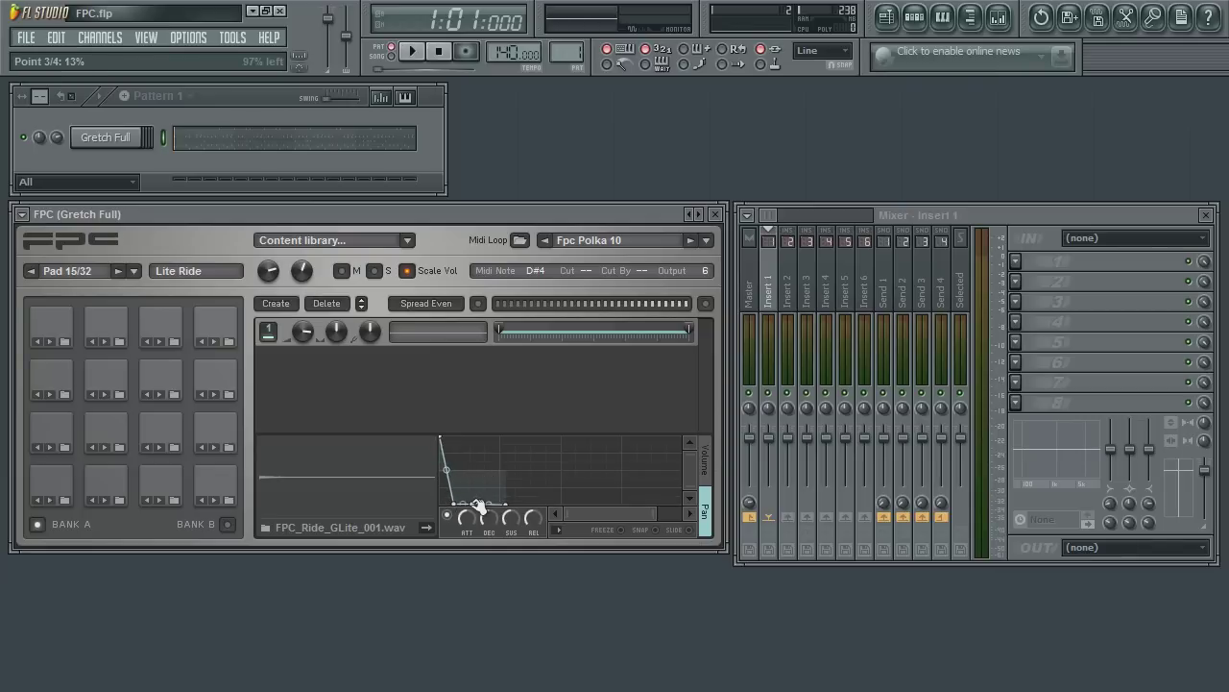
drag(478, 504, 477, 439)
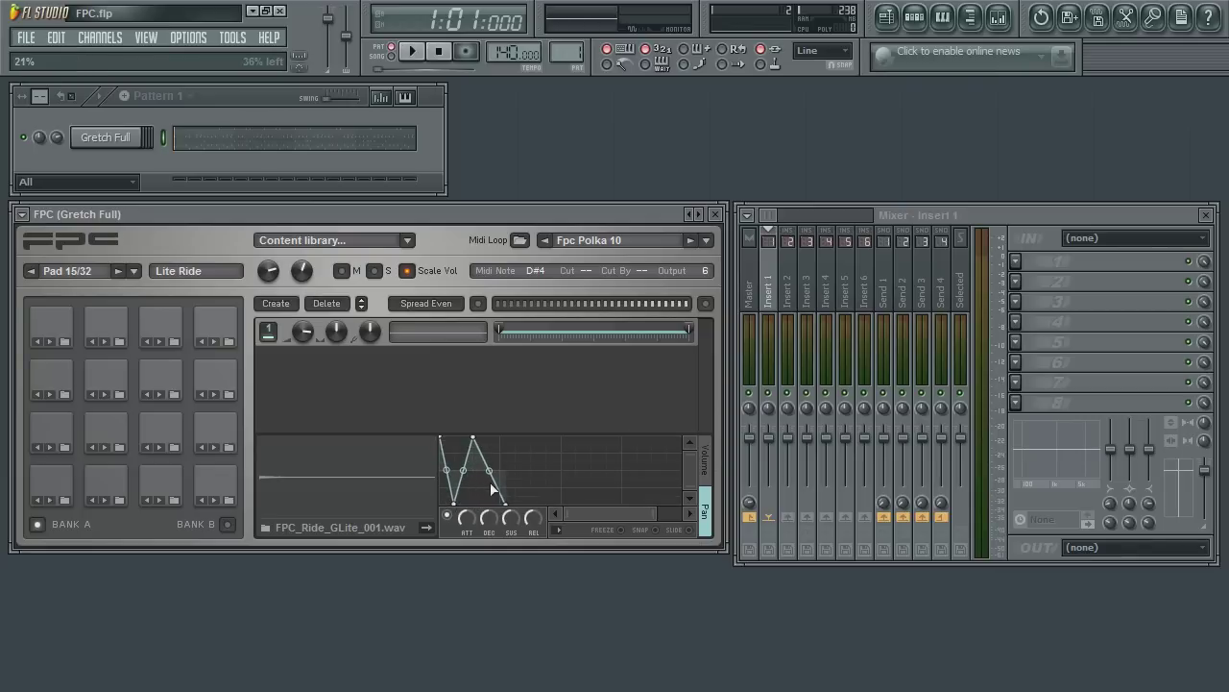
drag(500, 496, 500, 438)
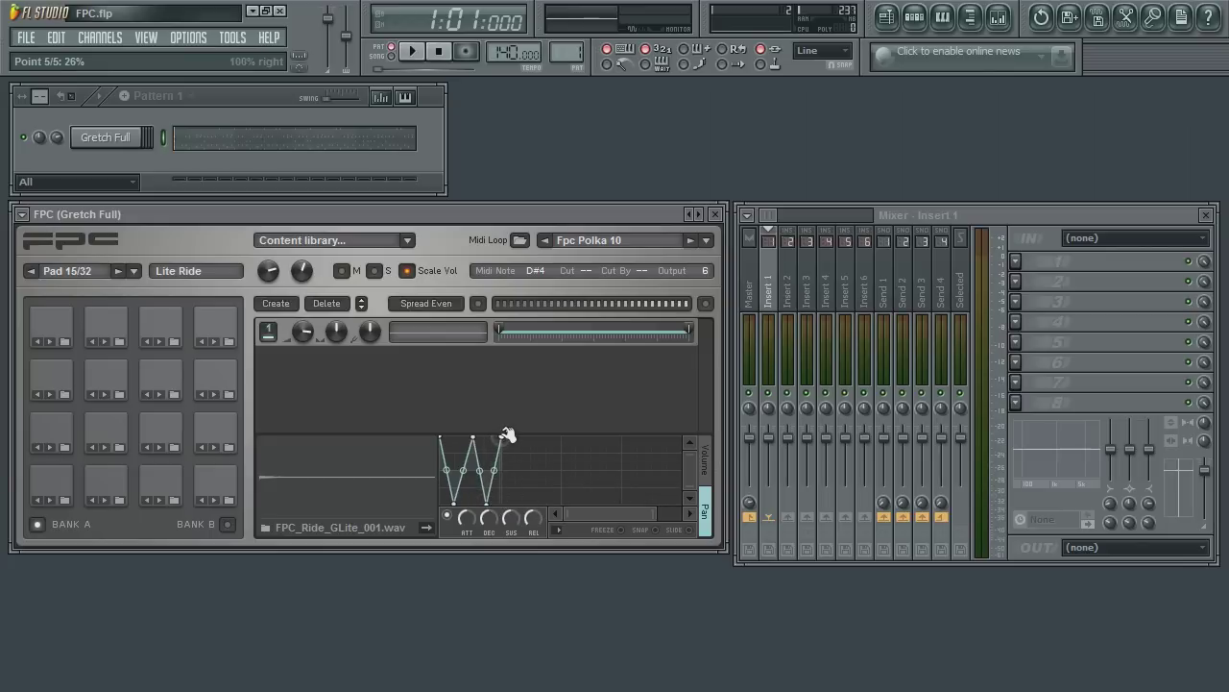
click(162, 326)
Stretch the last pan point further right, move the peak later, and audition.
drag(508, 437, 555, 437)
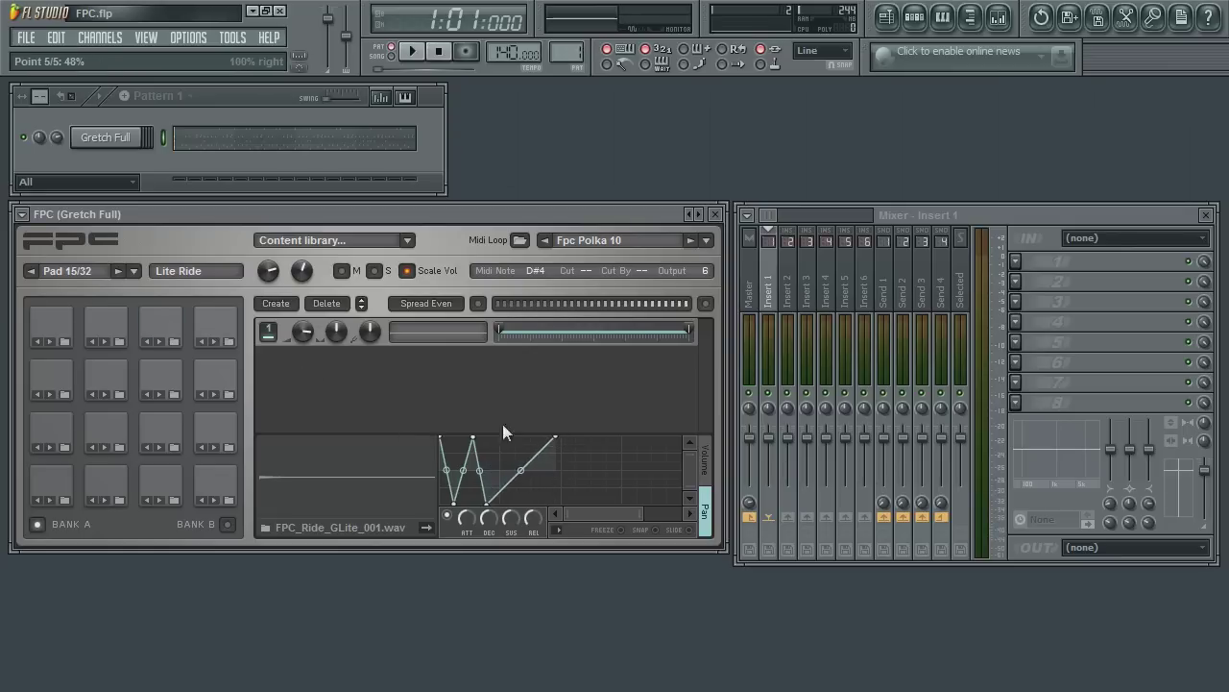
drag(473, 437, 487, 437)
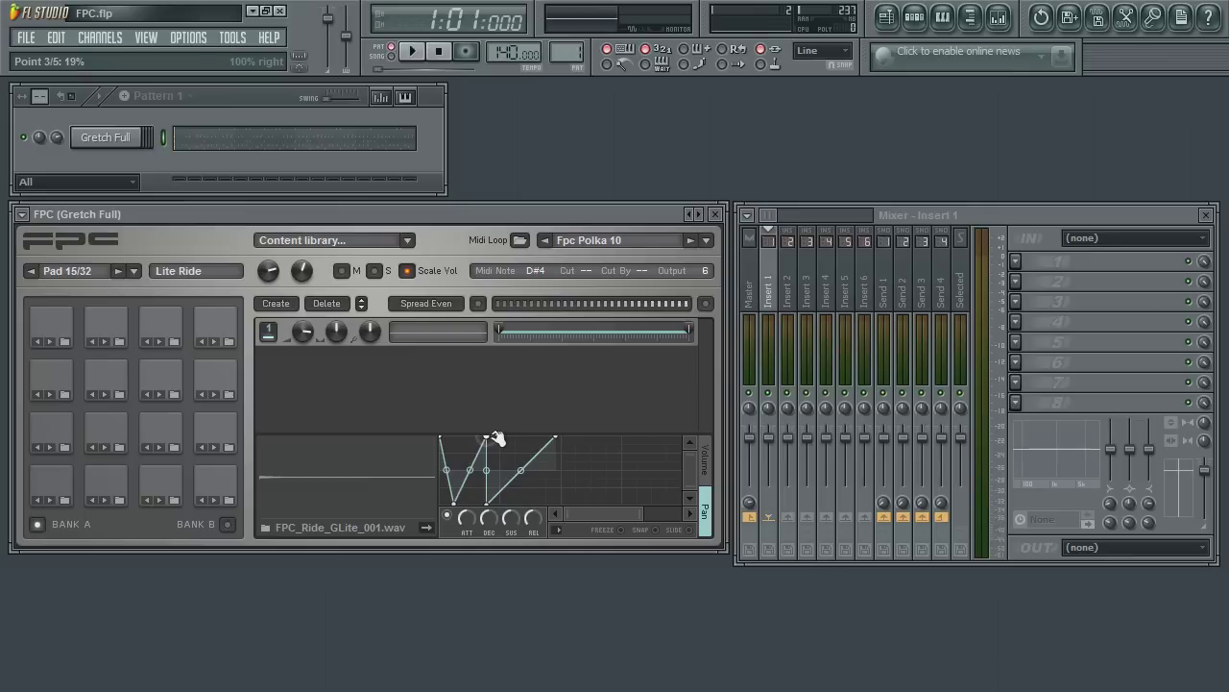
click(150, 332)
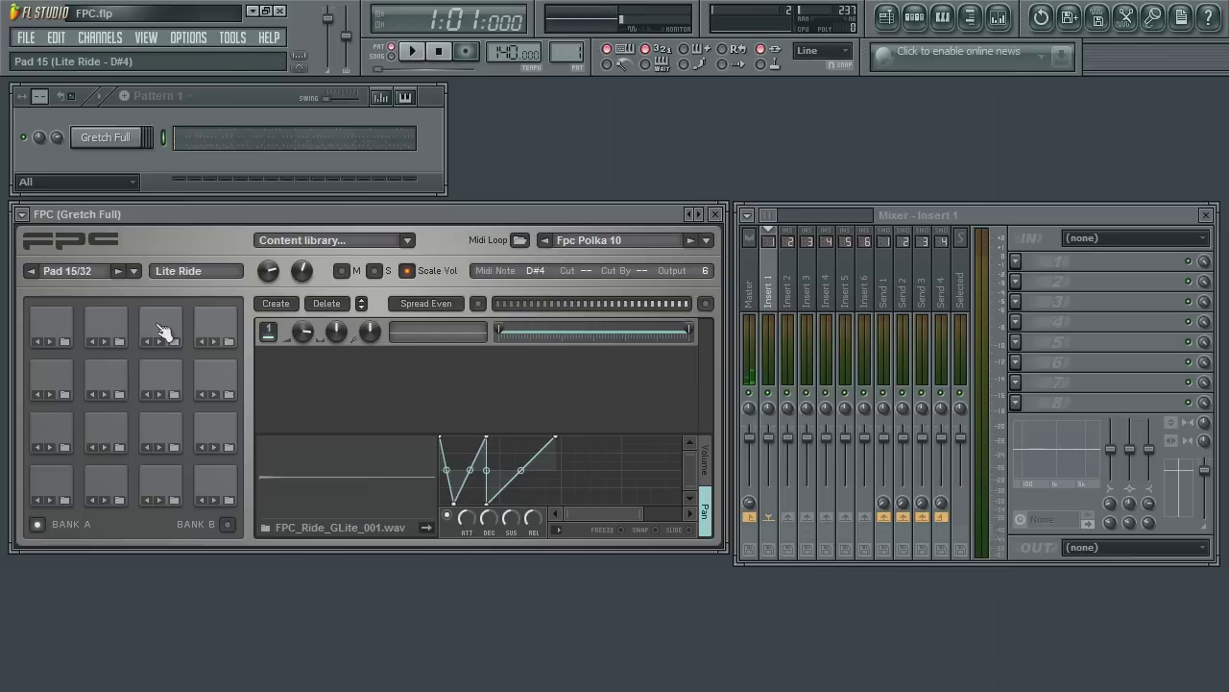
Turn on FREEZE, reposition point 5 and move point 2 later, then audition pad 15.
click(621, 530)
scroll(502, 474, up, 3)
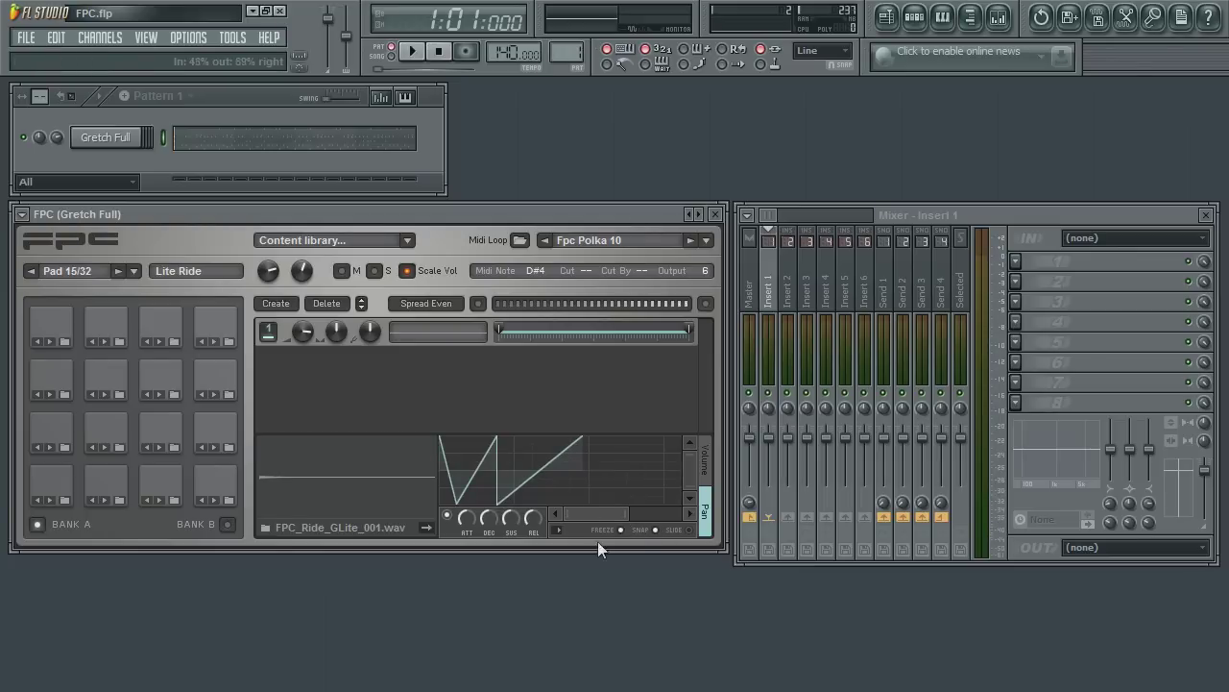
mouse_move(581, 437)
mouse_down()
mouse_move(531, 435)
mouse_move(590, 444)
mouse_up()
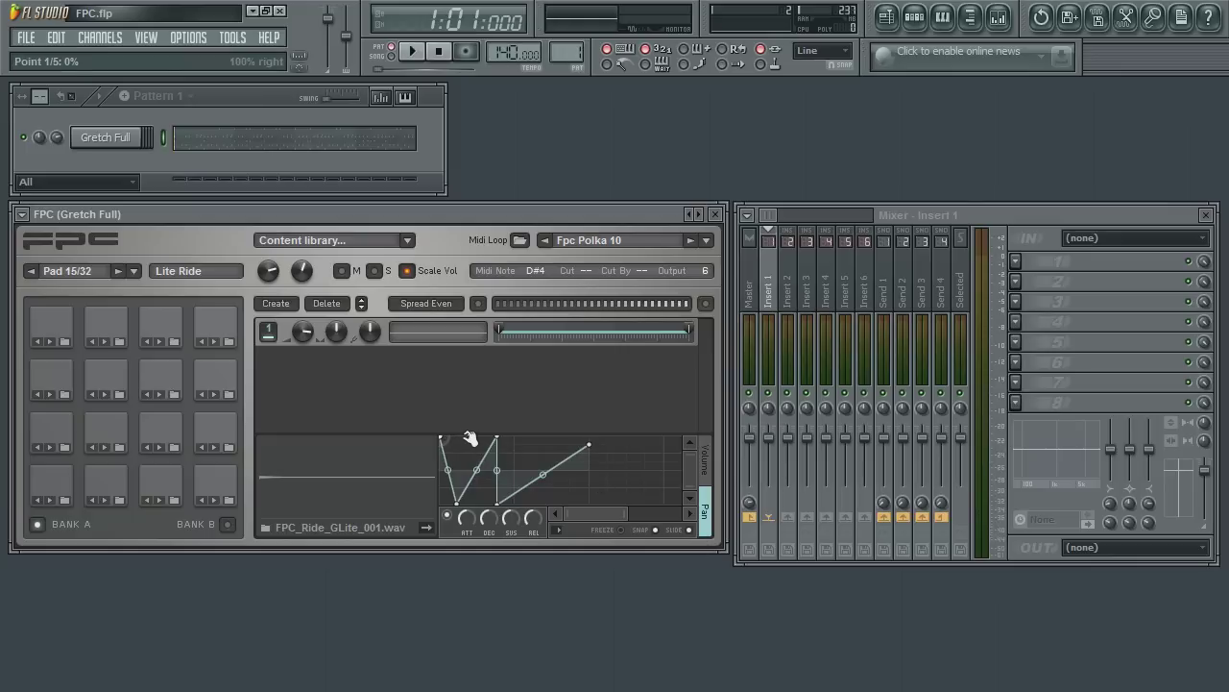
drag(458, 502, 535, 500)
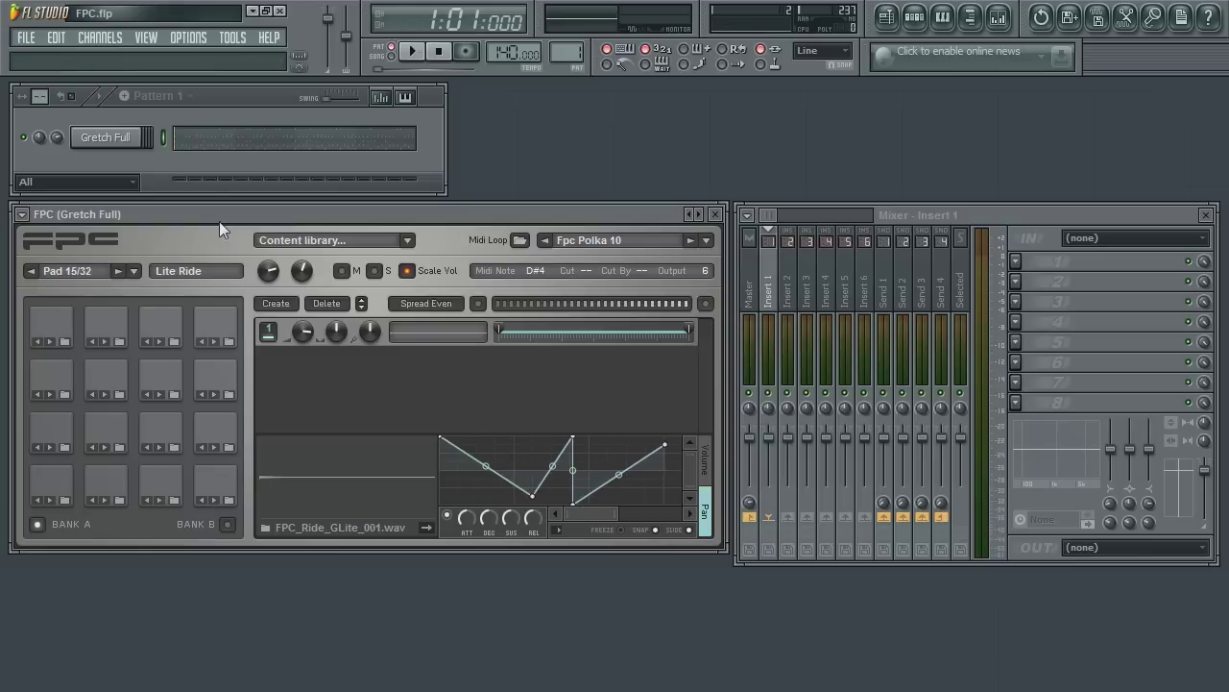
click(168, 334)
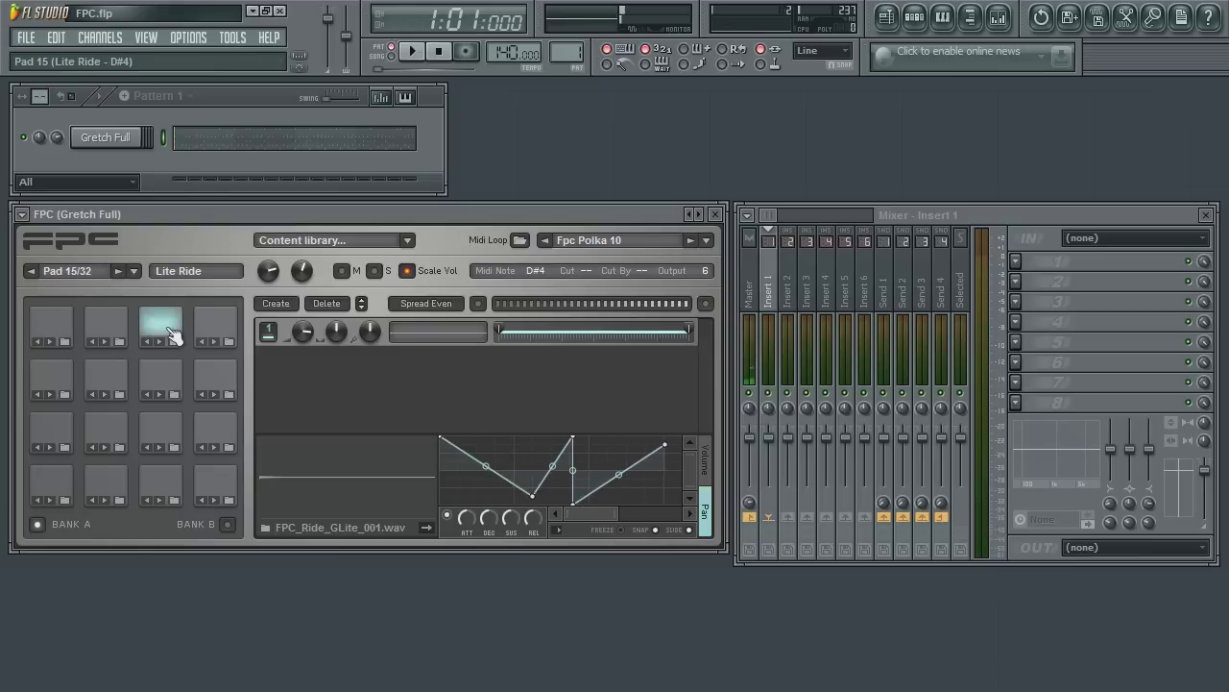
click(168, 334)
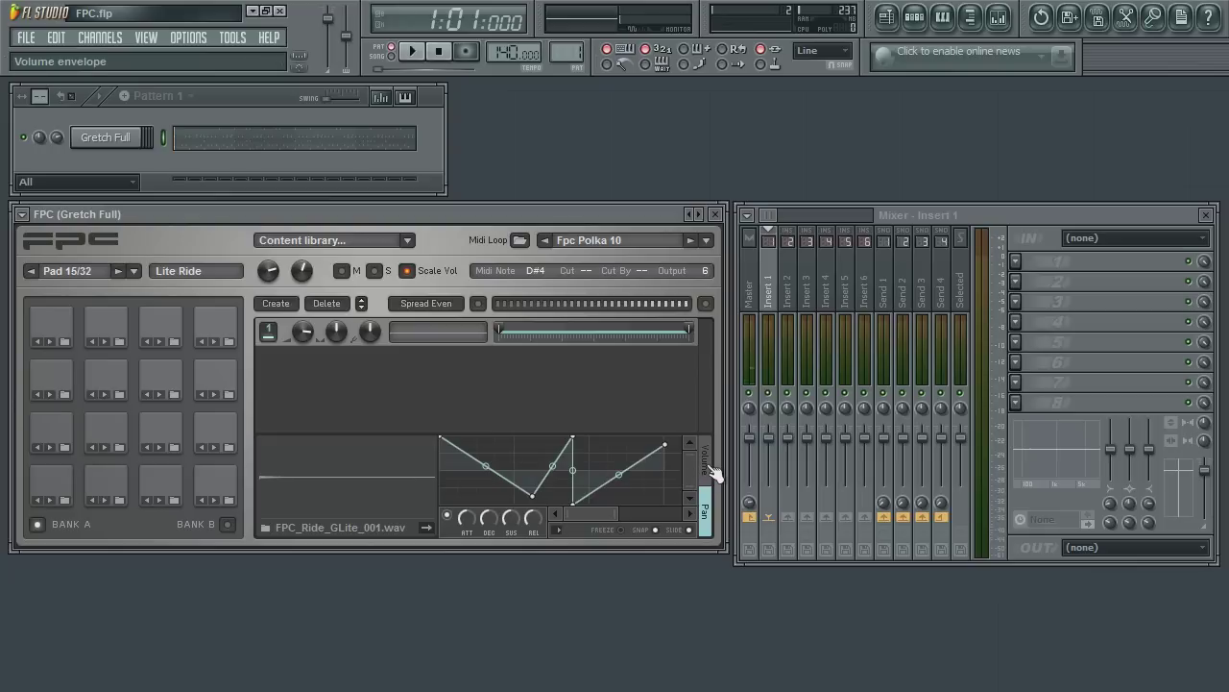